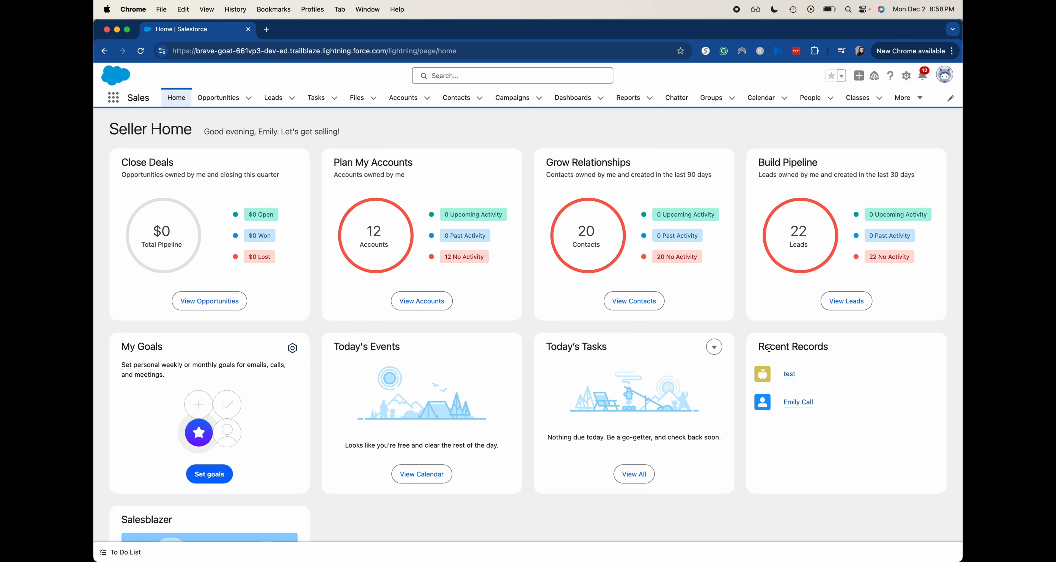
In Setup's Object Manager, find the custom object Class and open its Fields & Relationships
left_click(905, 81)
left_click(886, 131)
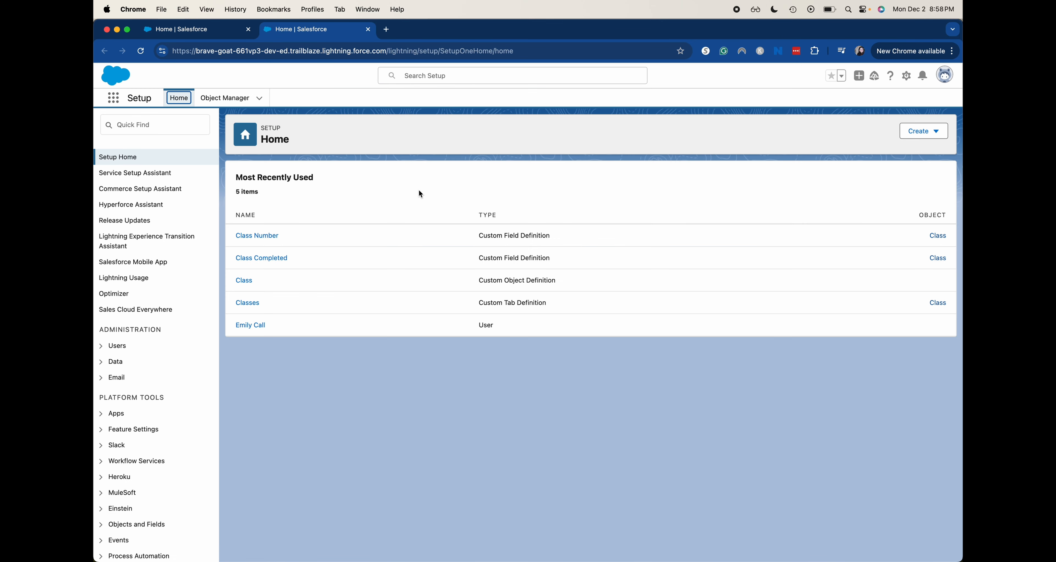
left_click(213, 101)
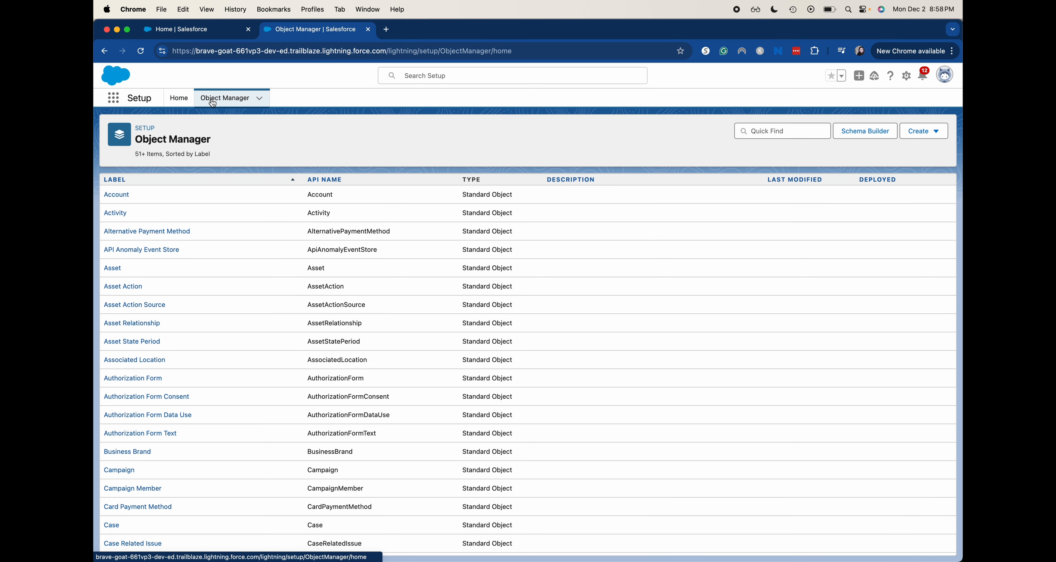
left_click(787, 133)
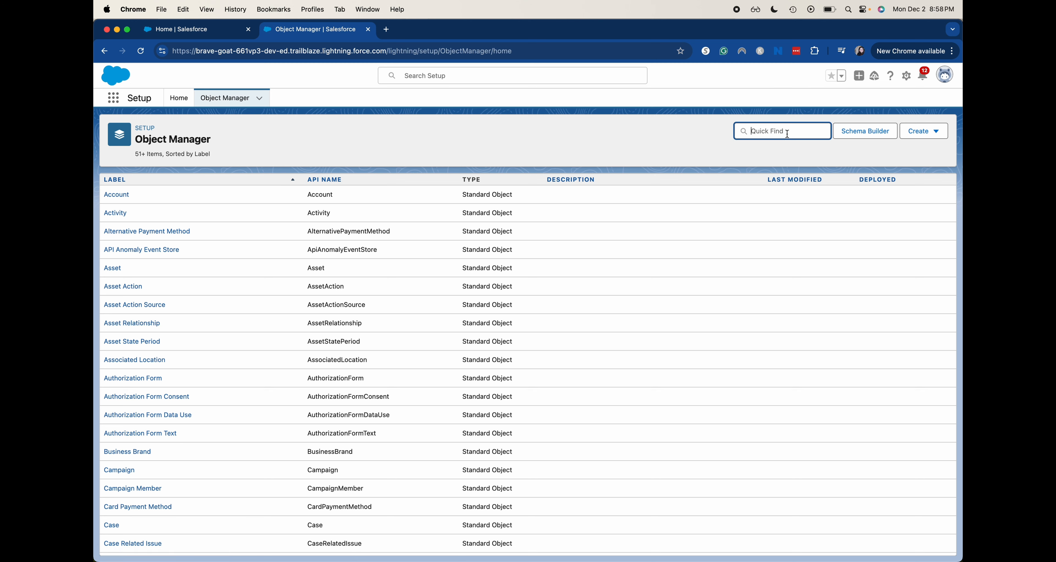
type("c")
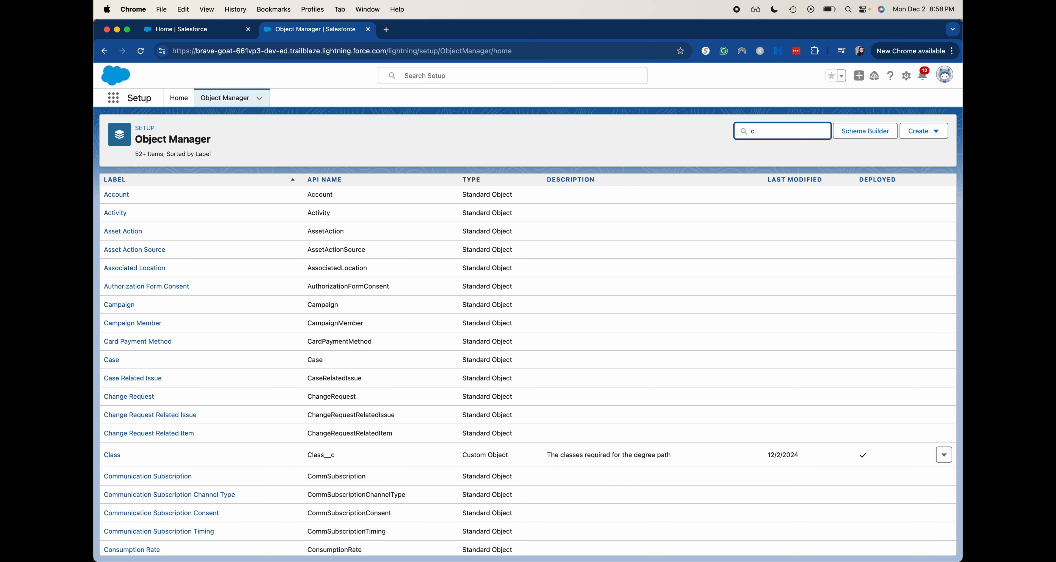
type("lass")
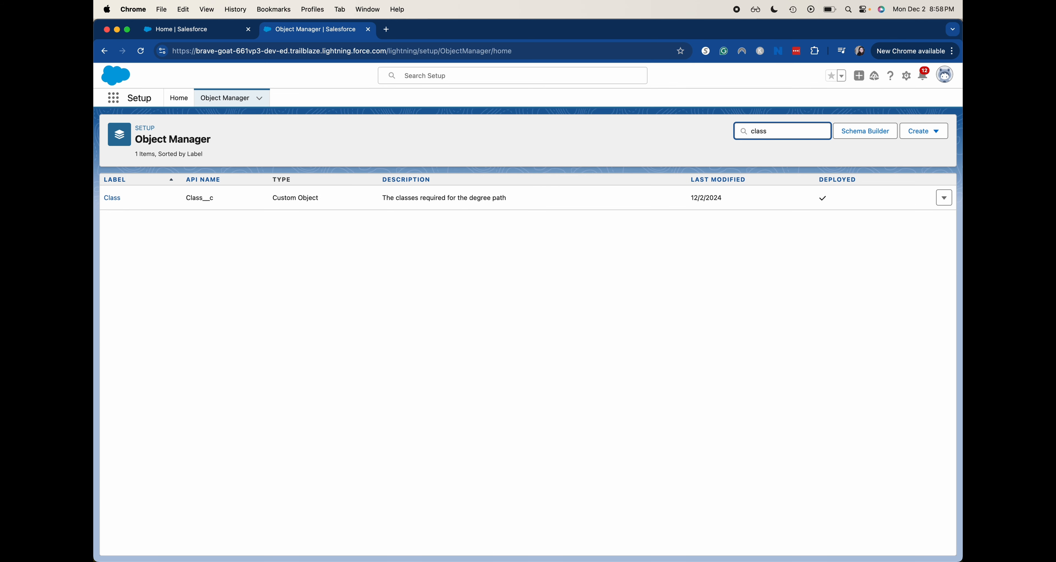
left_click(112, 197)
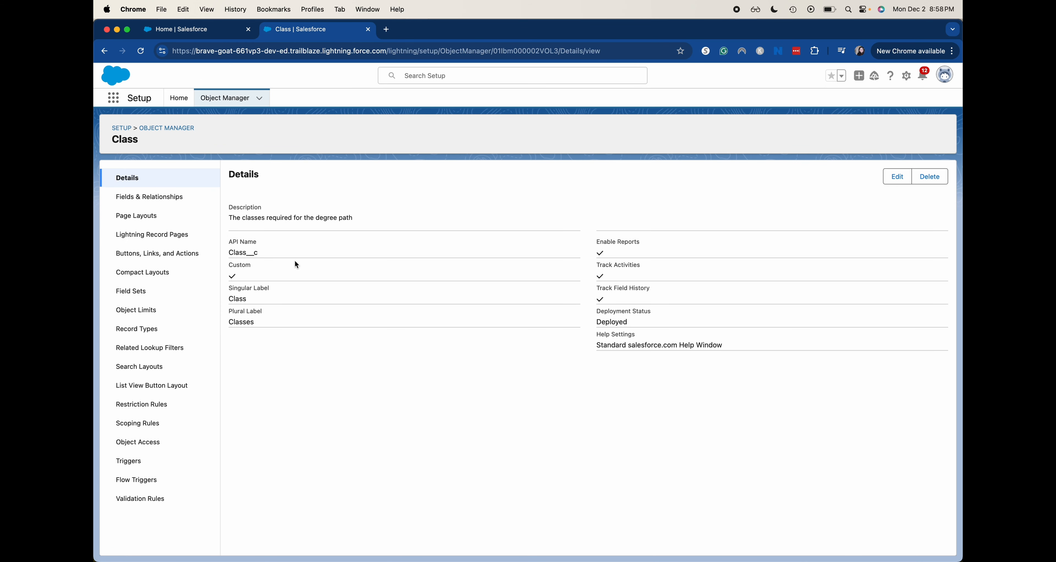
left_click(158, 197)
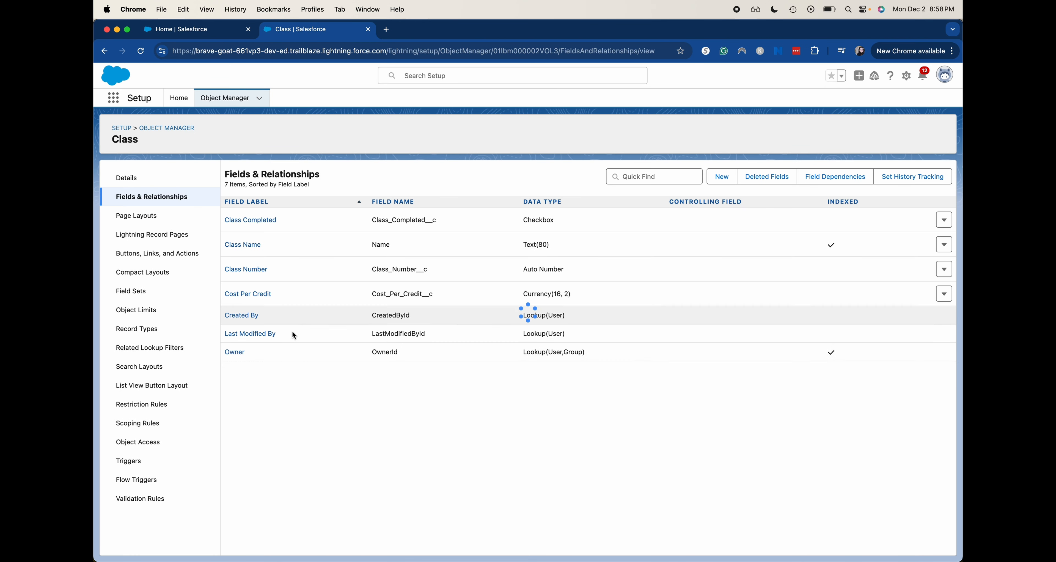
Start a new custom field on the Class object with the Date data type and proceed to its details
left_click(723, 177)
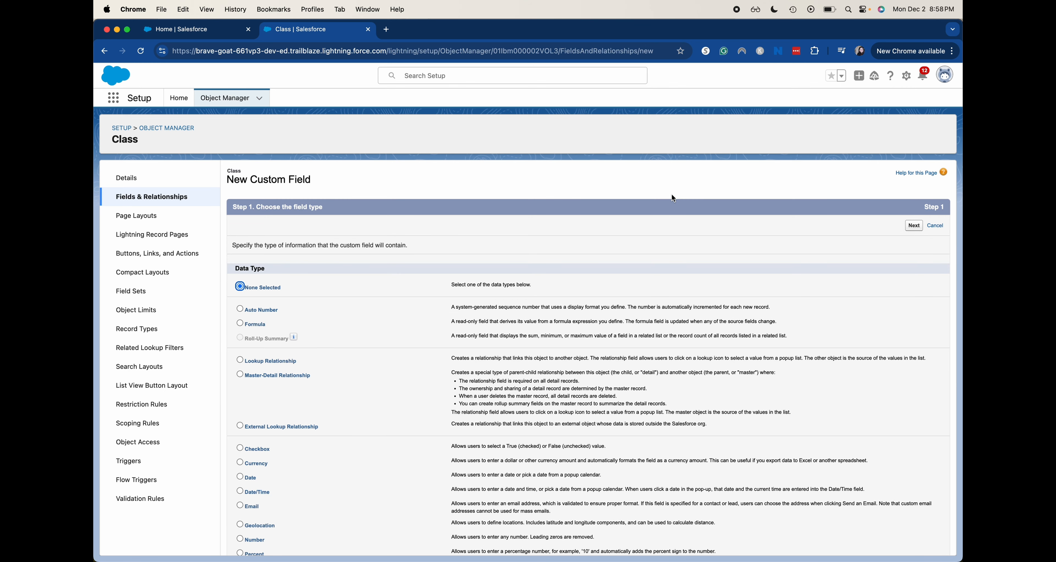
scroll(556, 480, "down", 3)
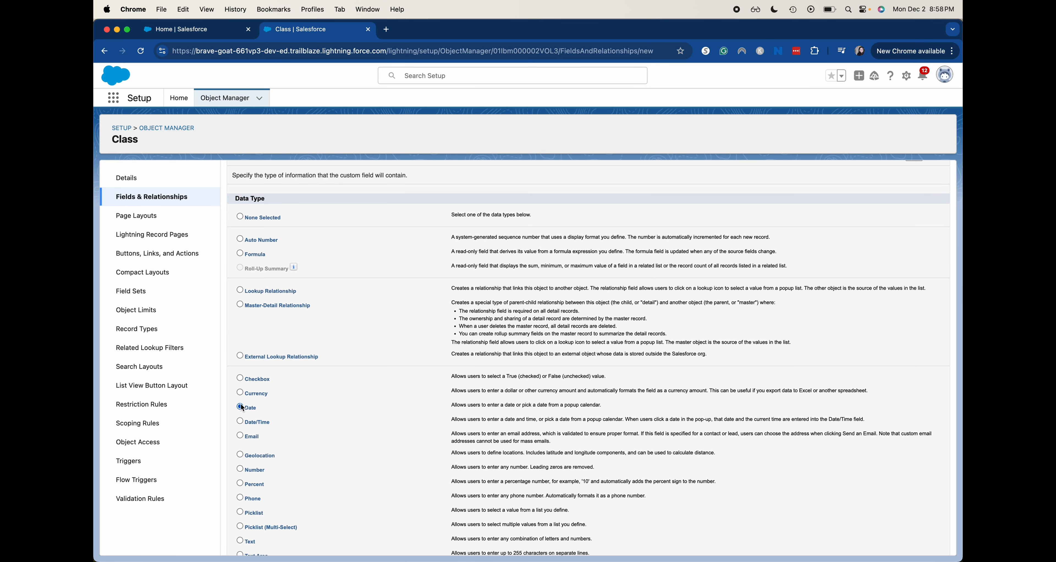
scroll(495, 399, "up", 3)
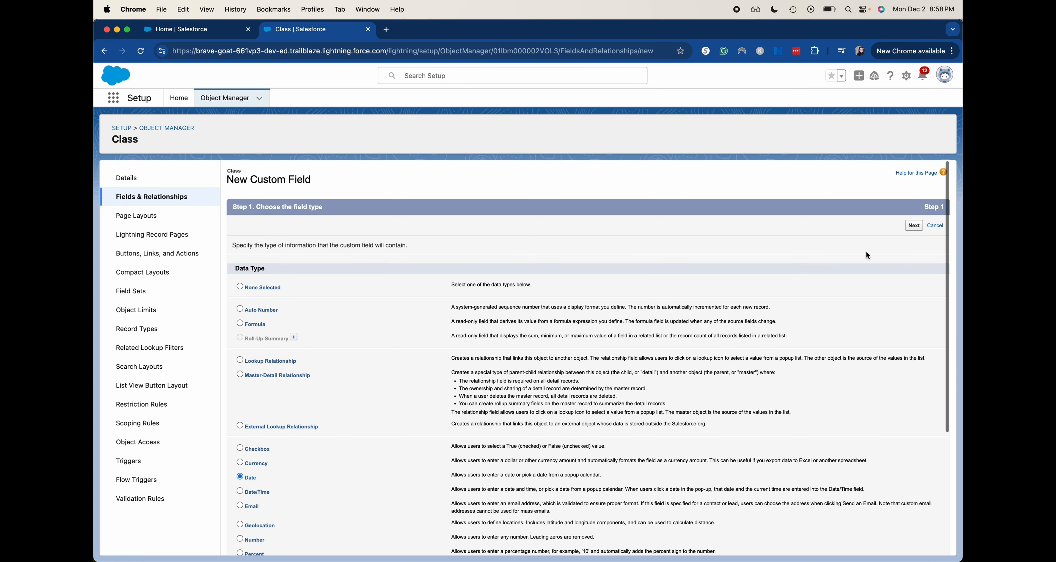
left_click(915, 222)
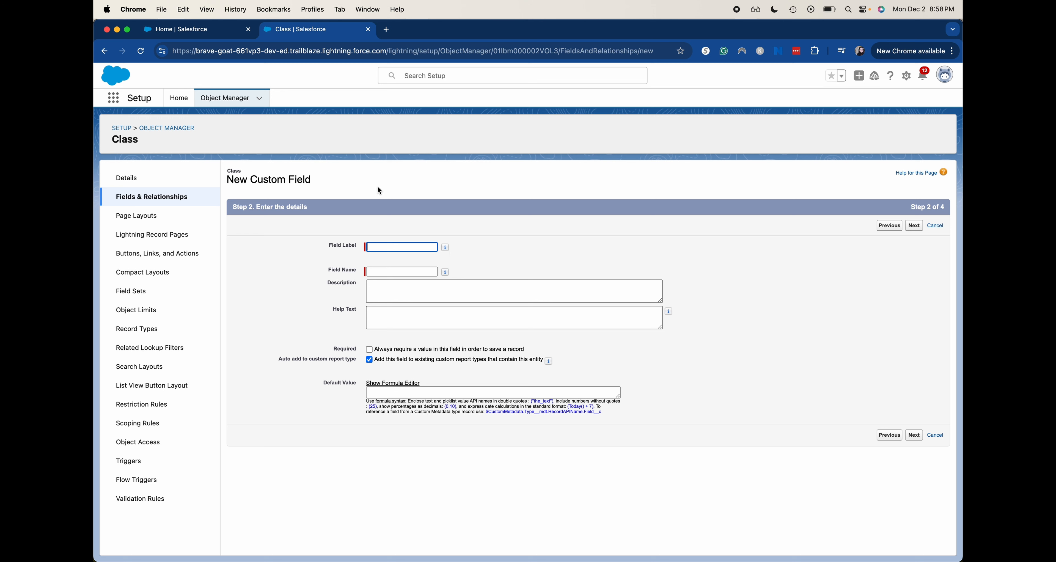
Enter Register by Date as the label of the new field, with Register_by_Date as its field name
type("Register by Date")
left_click(418, 272)
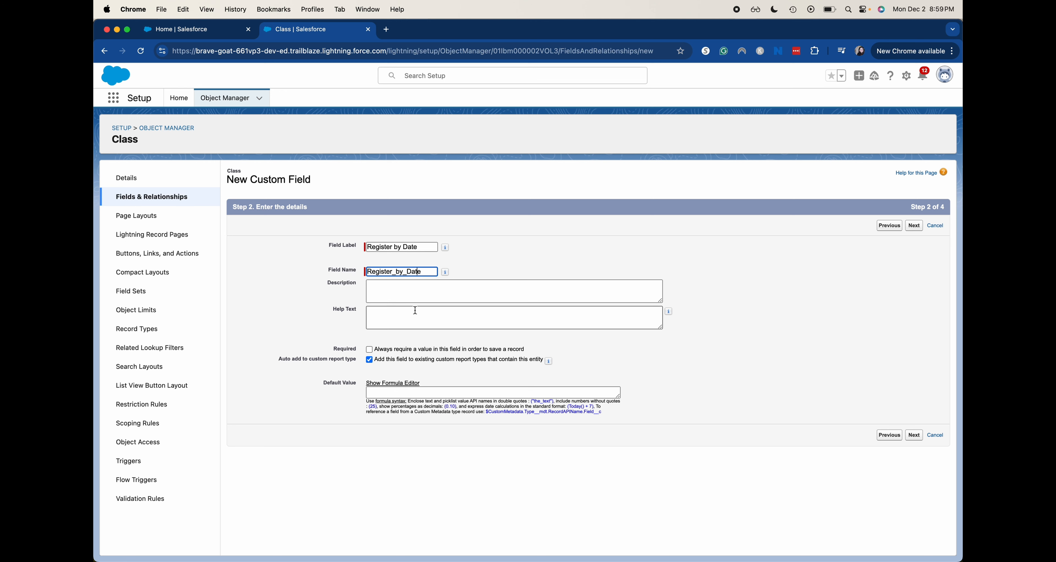
left_click(463, 293)
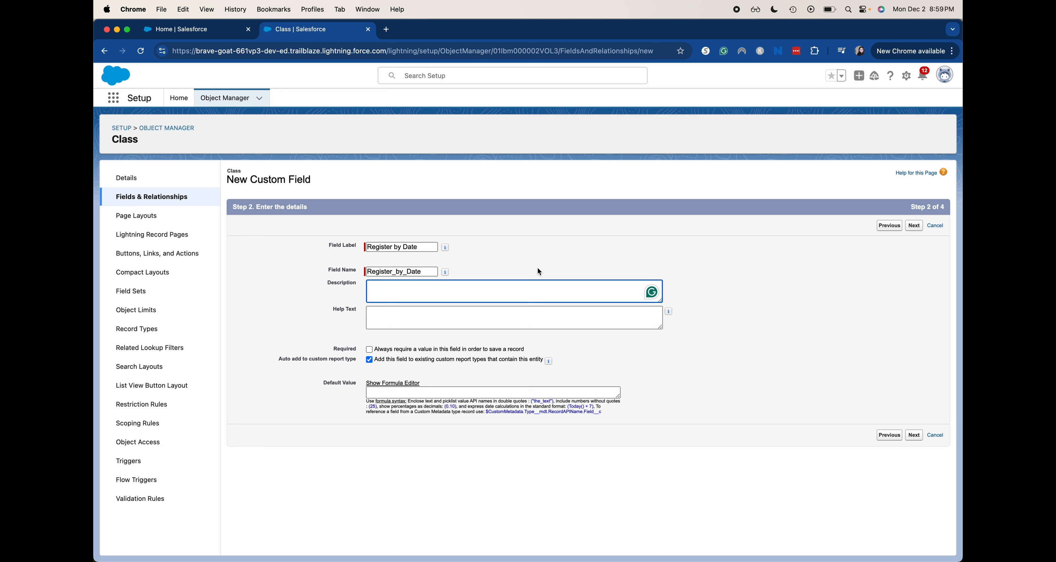
Enter the field's help text as "Last Day to Register for this Class per the Degree Path"
left_click(524, 308)
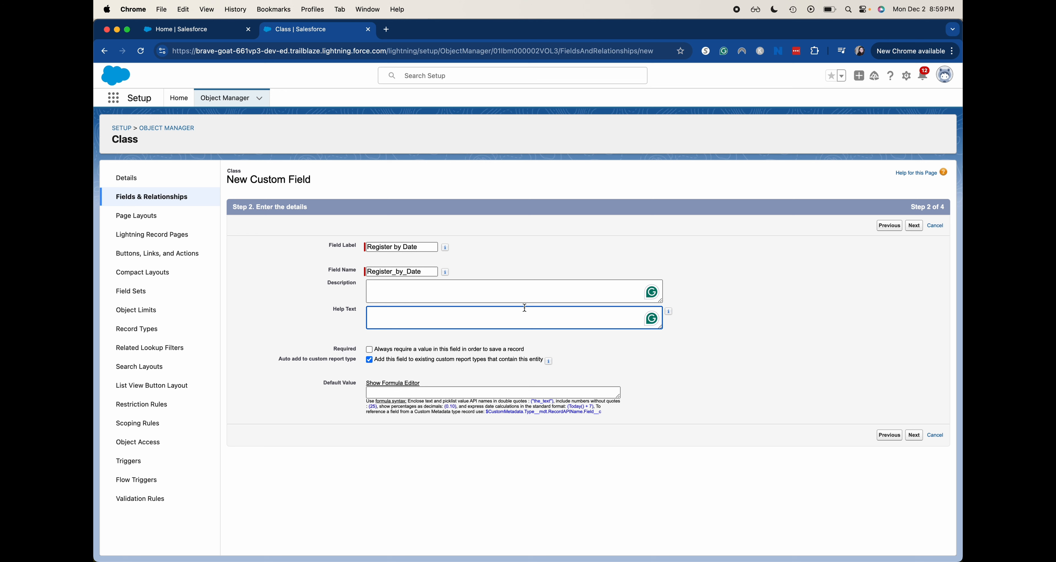
type("Last Day to Register for this")
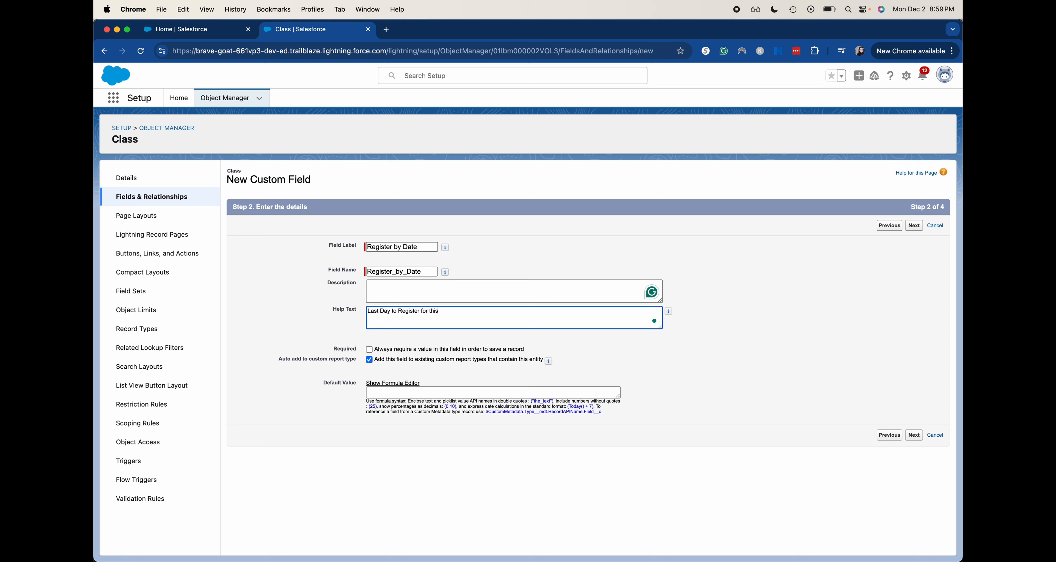
type(" Class per the degree path")
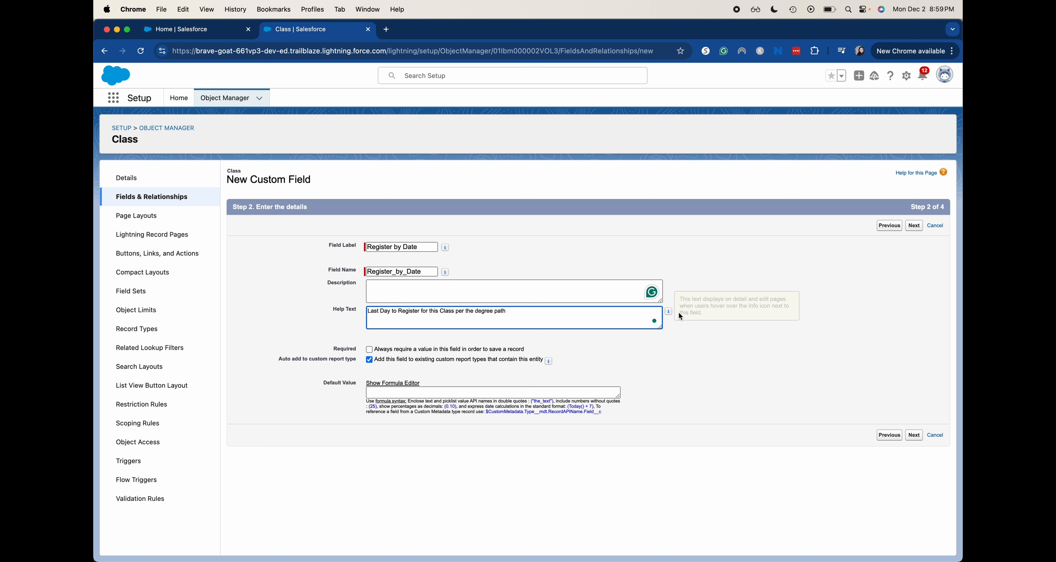
key("BackSpace")
key("BackSpace")
key("BackSpace")
key("BackSpace")
key("BackSpace")
key("BackSpace")
key("BackSpace")
key("BackSpace")
key("BackSpace")
key("BackSpace")
key("BackSpace")
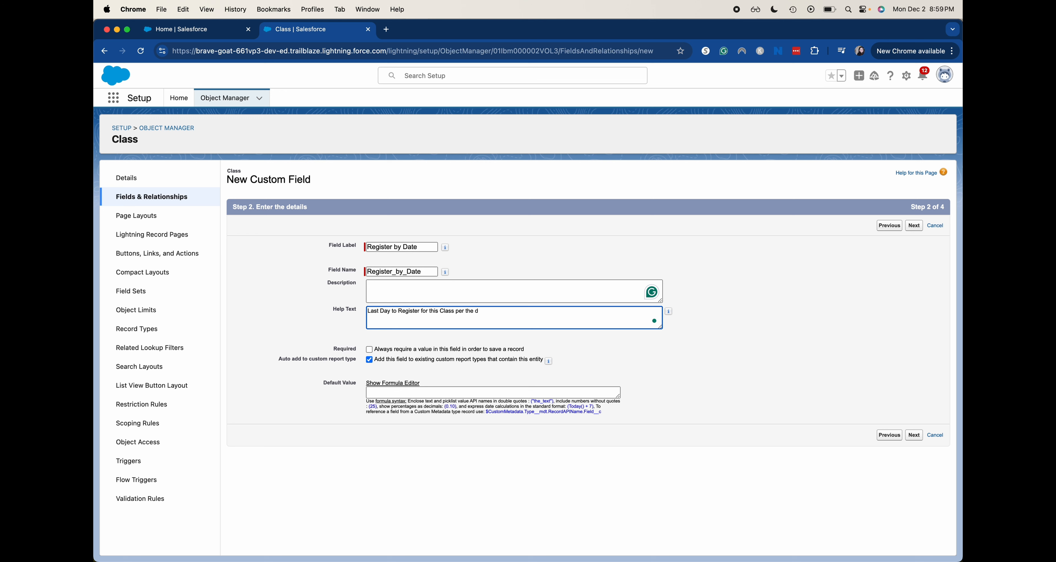
type("Degree Path")
left_click(628, 355)
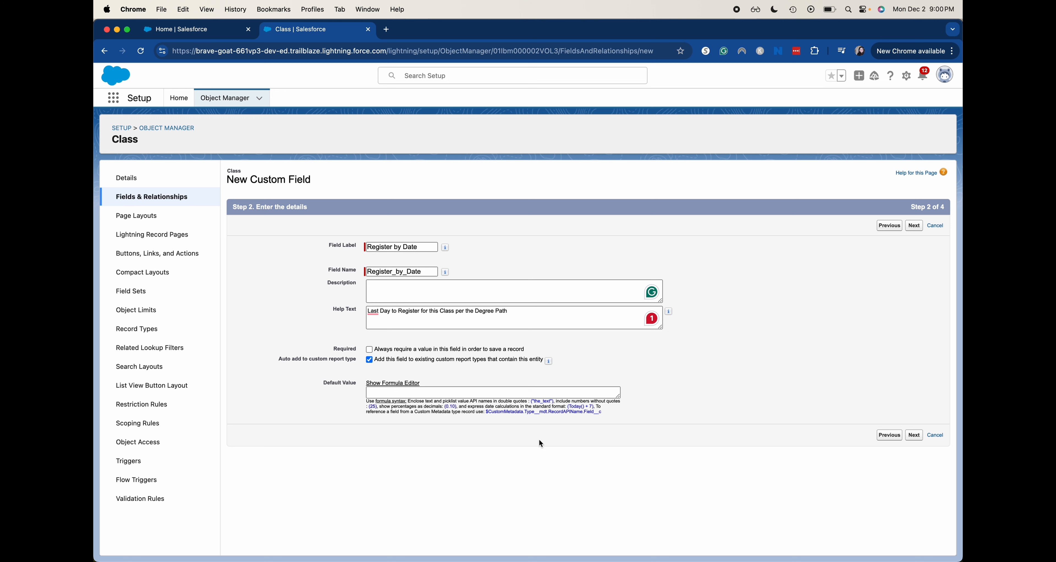
Accept the default field-level security and the Class Layout page layout, and save the new date field
left_click(912, 437)
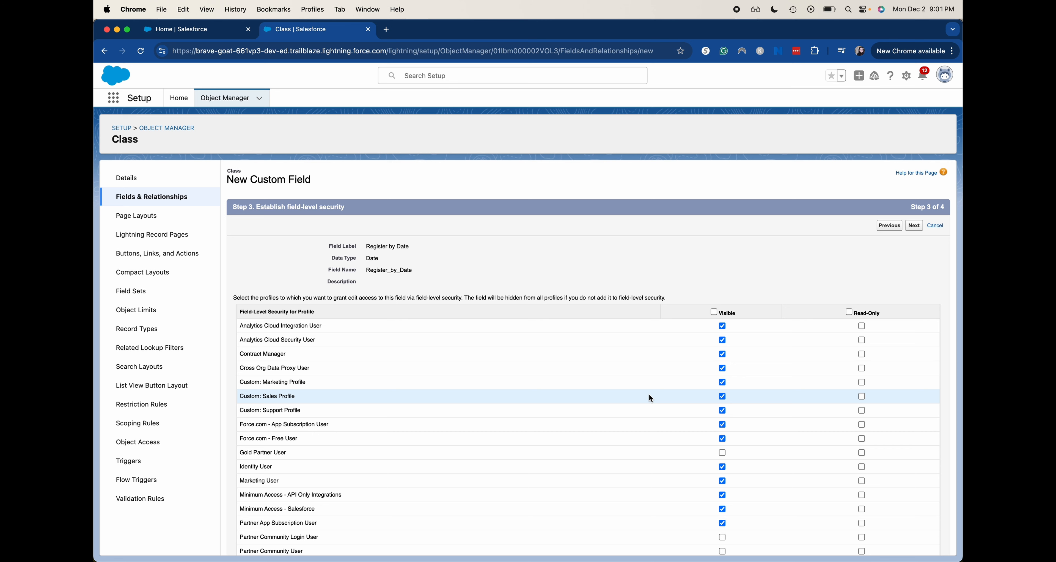
left_click(913, 226)
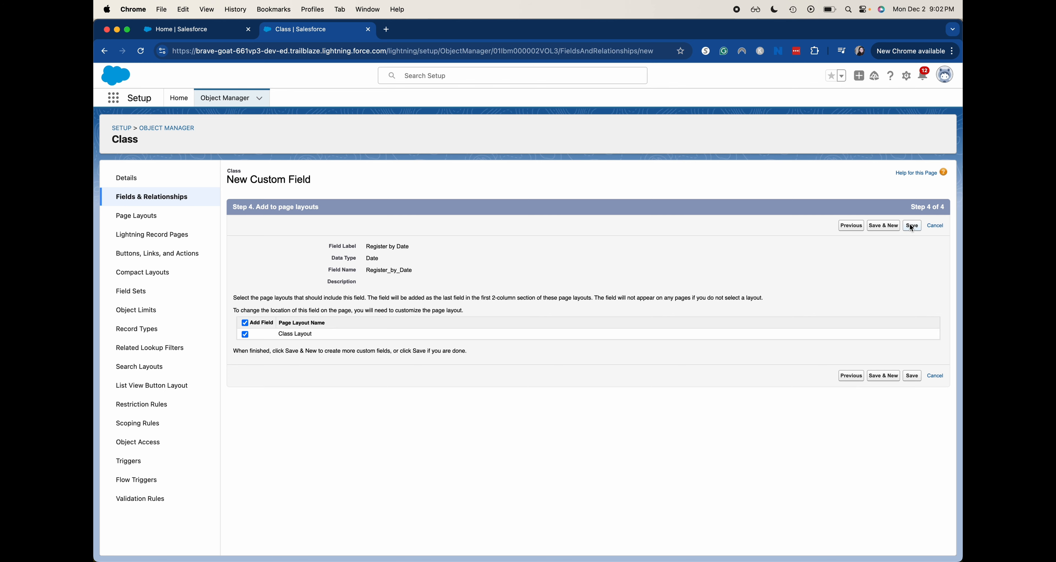
left_click(912, 226)
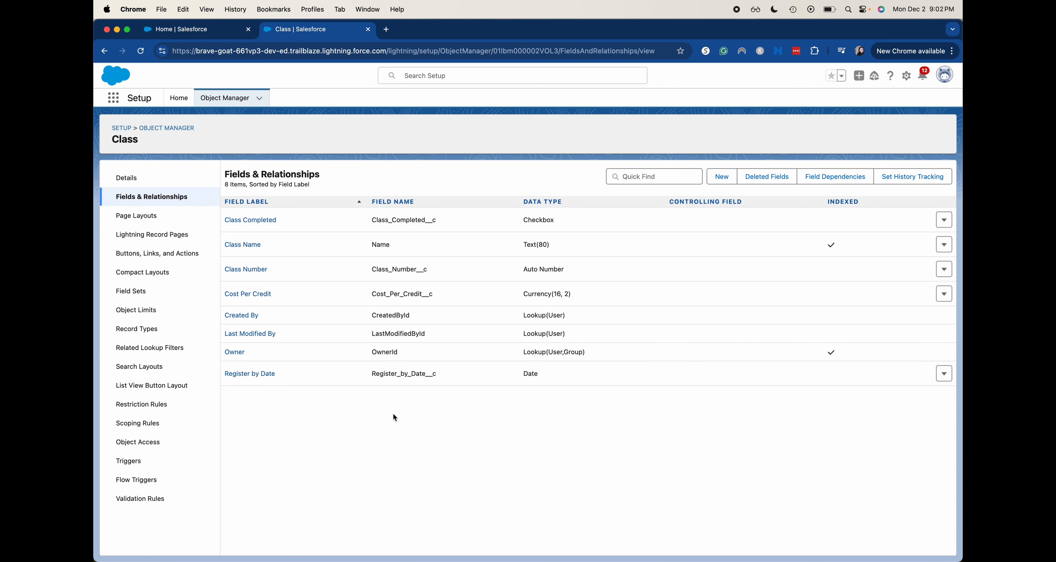
Refresh the Sales app in the other browser tab and open the Classes list
key("ctrl+shift+Tab")
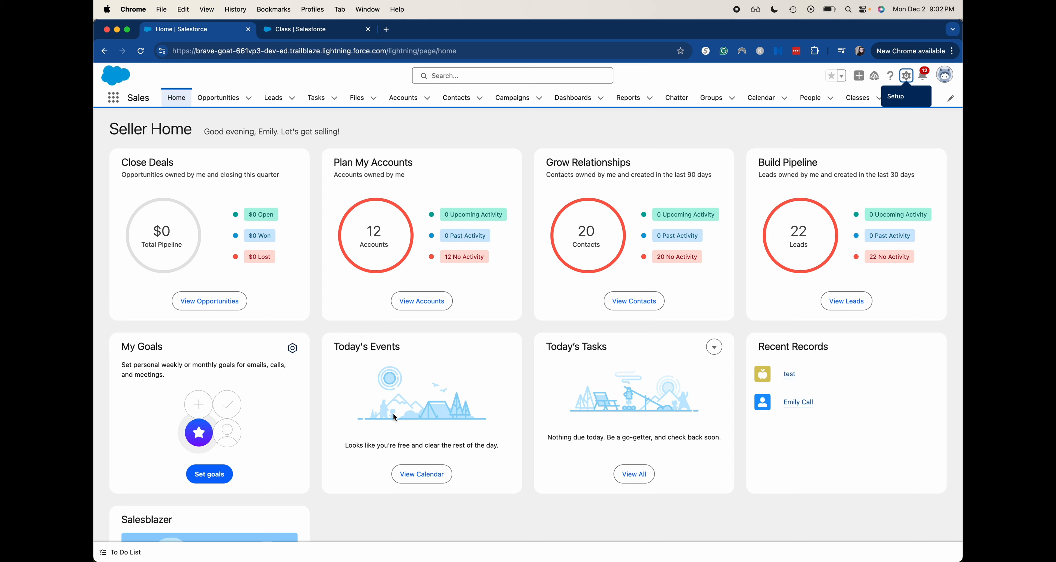
key("super+r")
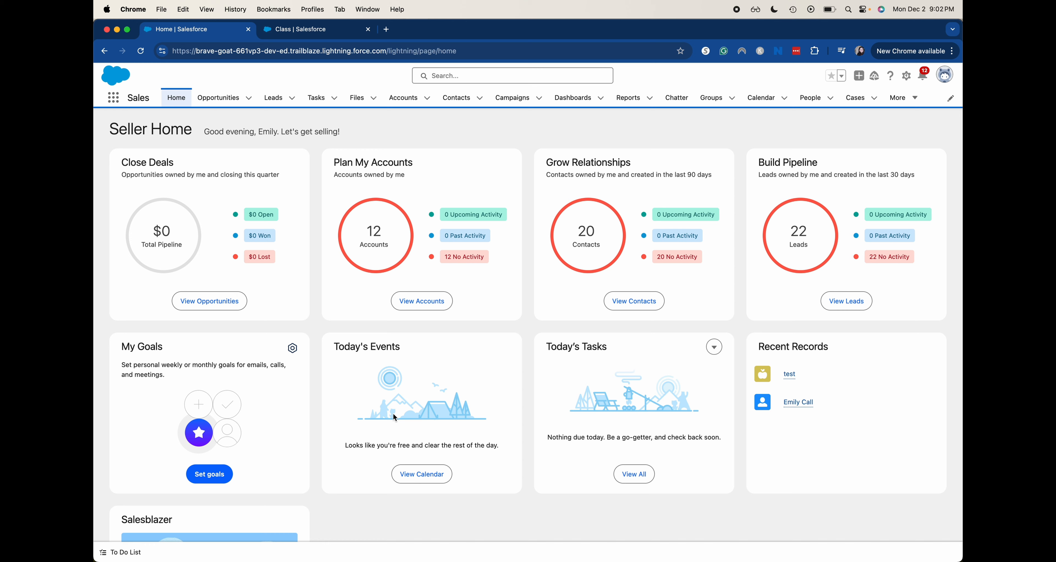
key("super+r")
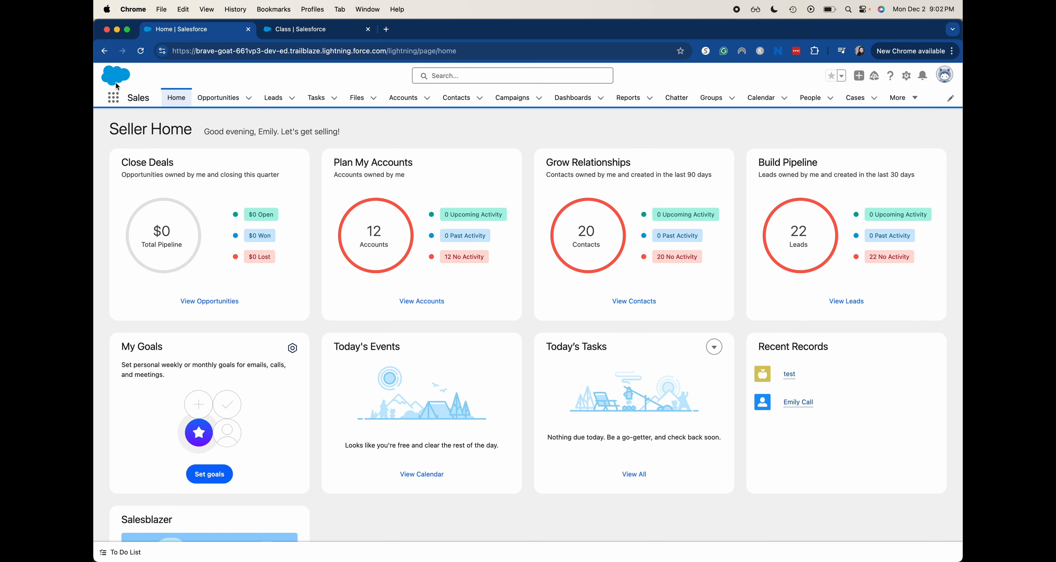
left_click(116, 98)
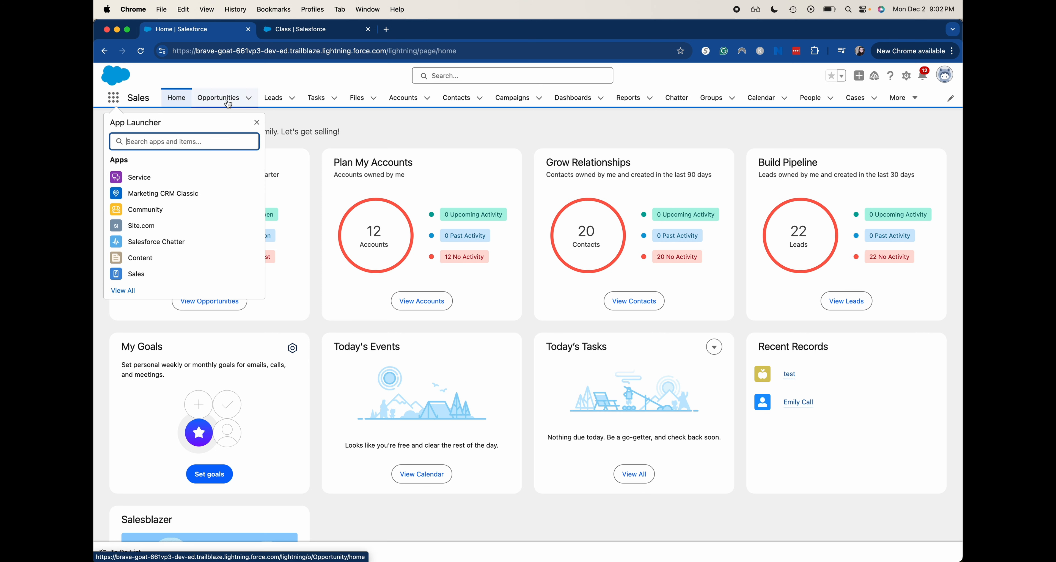
type("c")
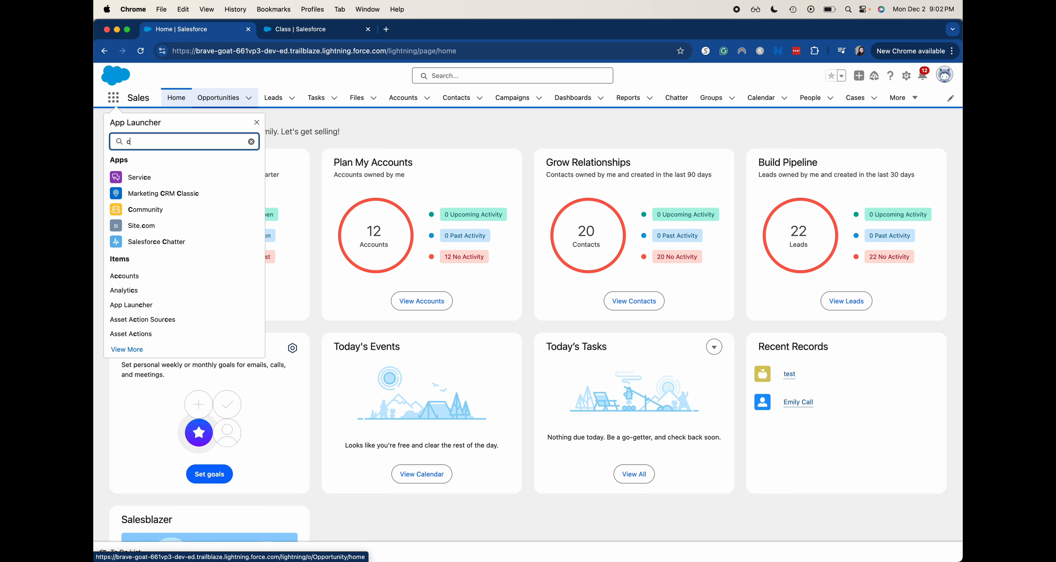
type("la")
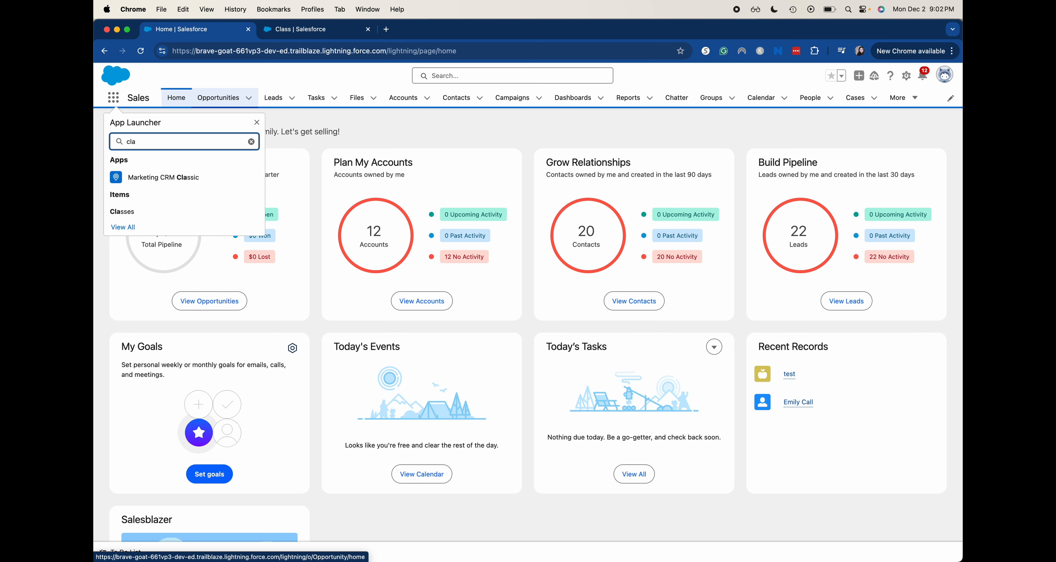
type("s")
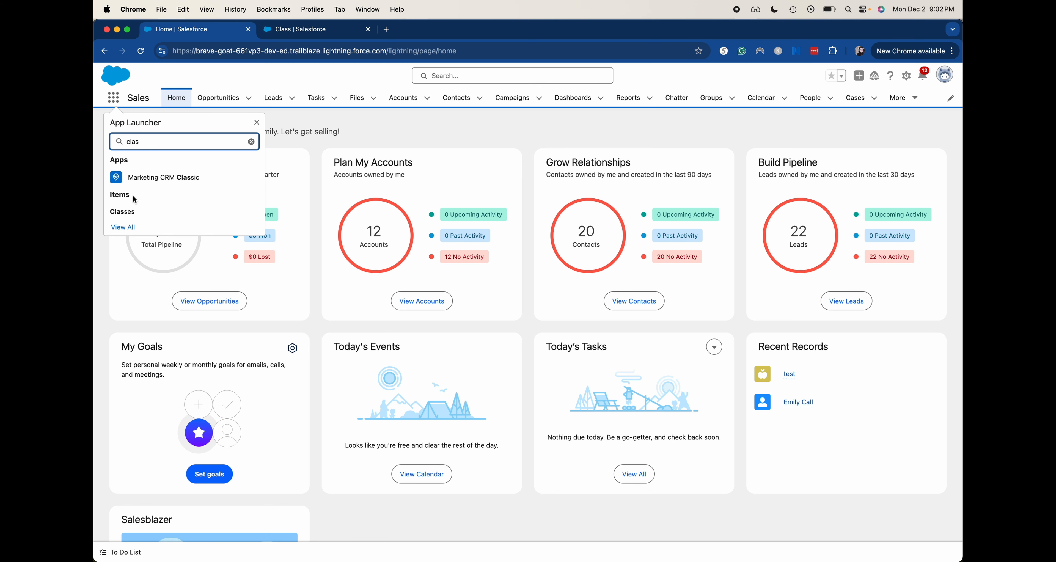
left_click(123, 211)
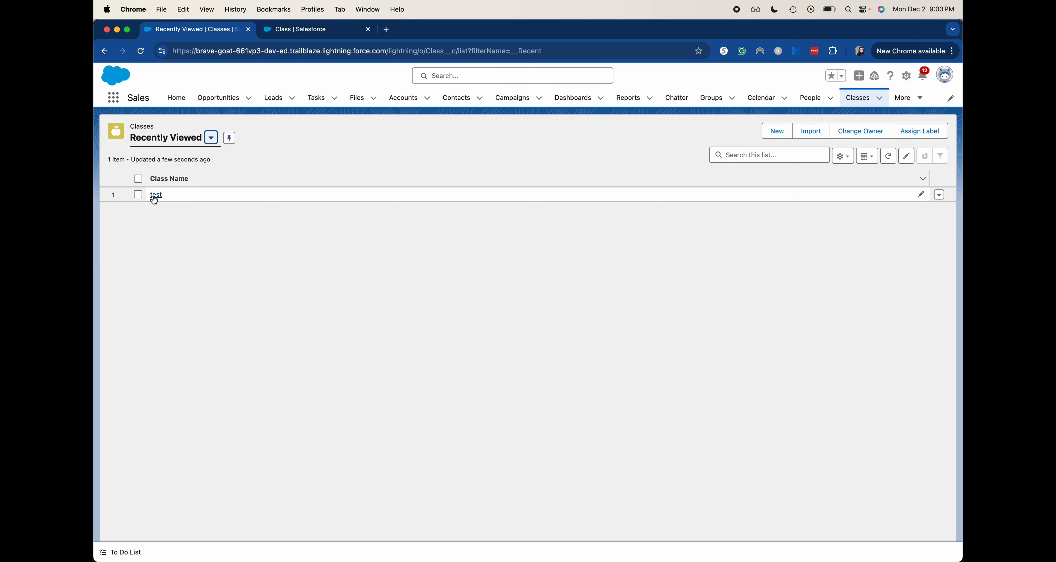
Open the class record named test and reload its details page
left_click(154, 195)
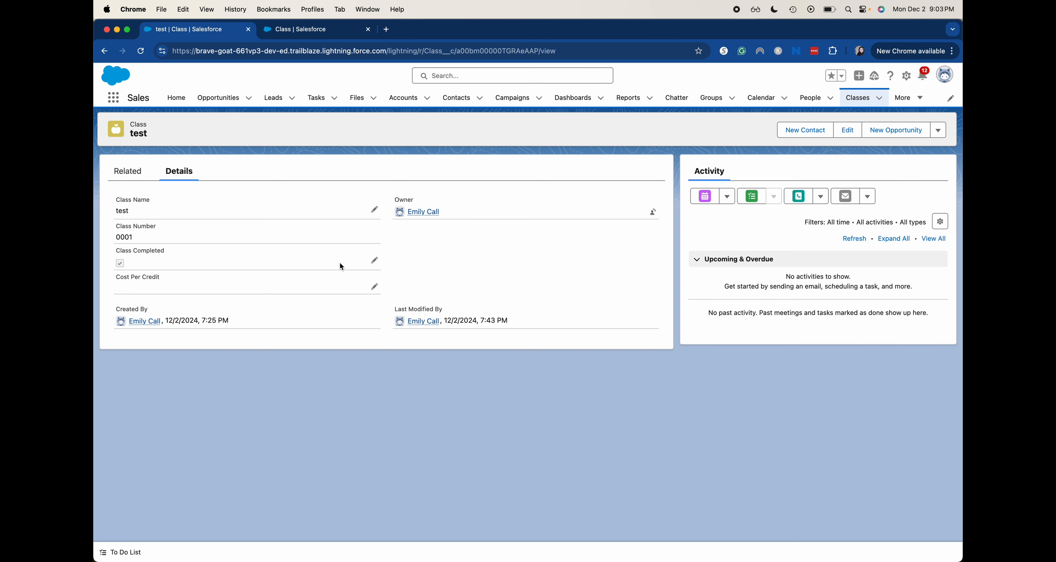
key("super+r")
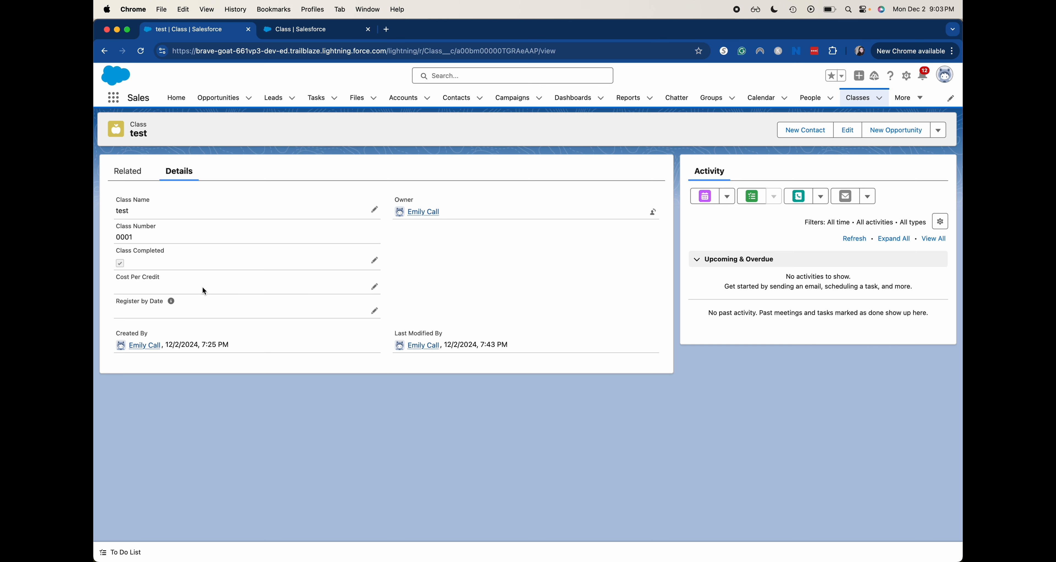
mouse_move(173, 302)
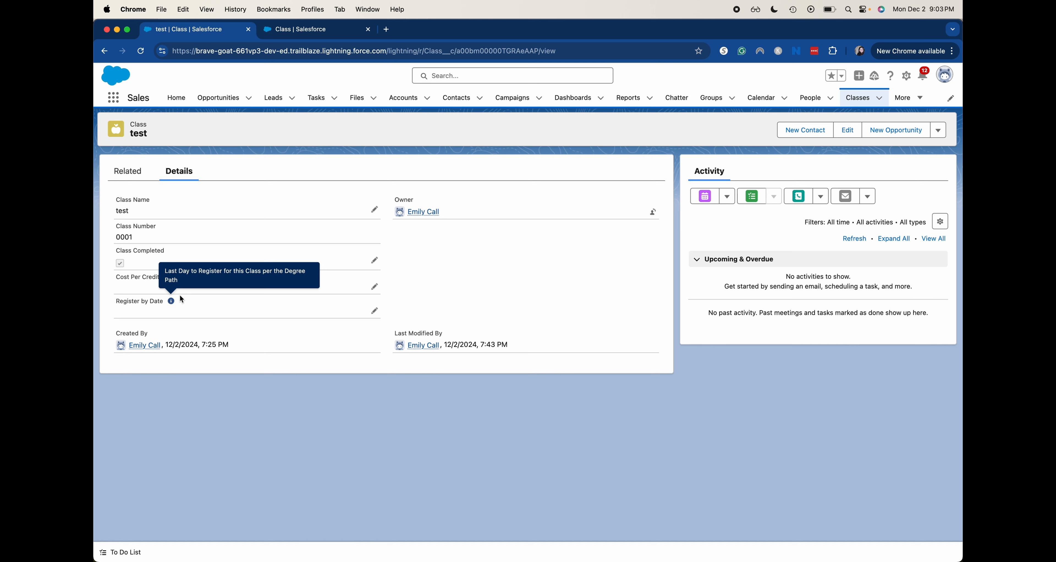
Set the test record's Register by Date to 12/31/2024 and save the record
left_click(374, 311)
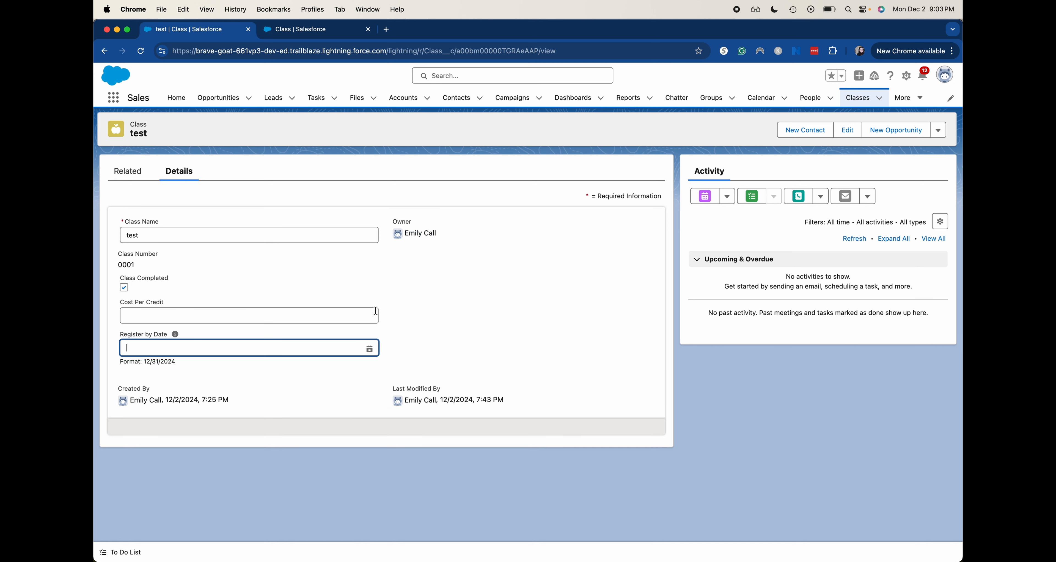
left_click(370, 349)
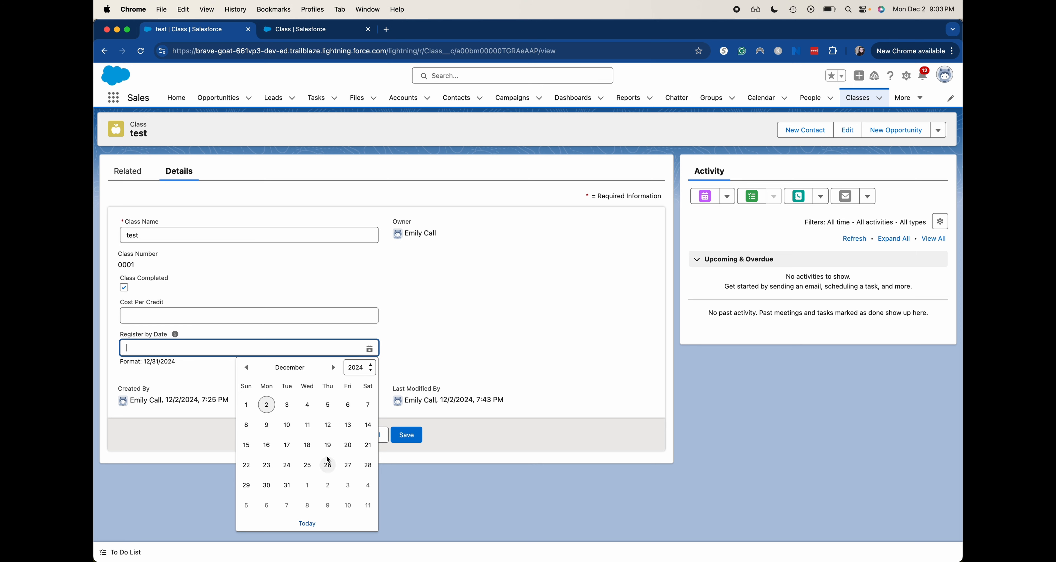
left_click(286, 486)
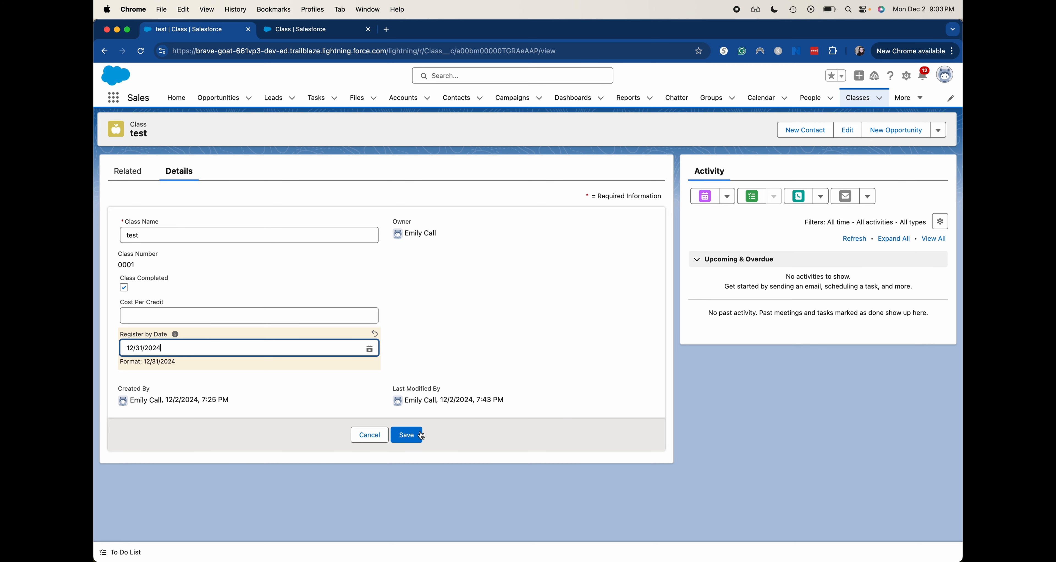
left_click(410, 434)
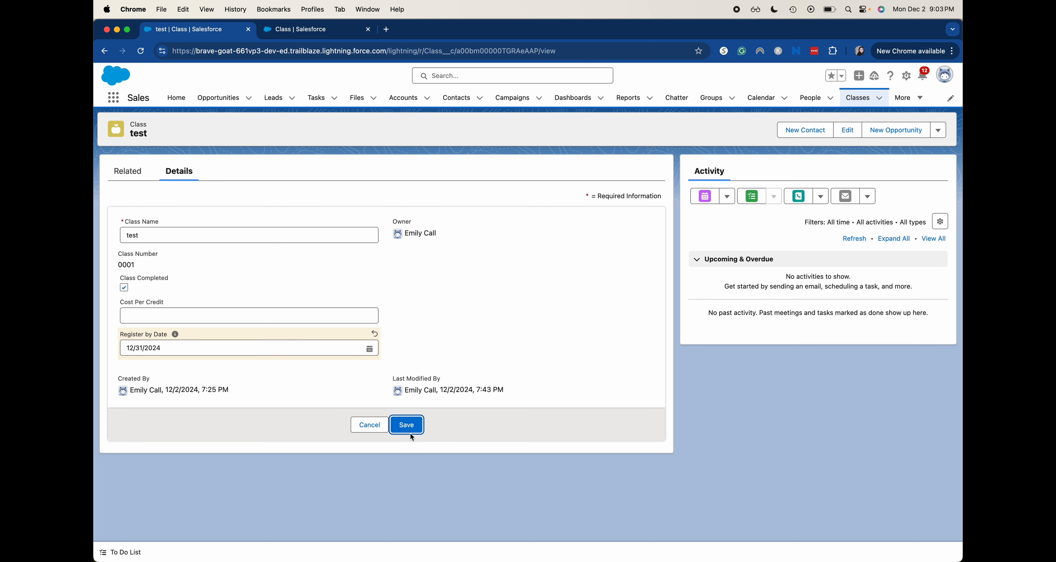
left_click(408, 429)
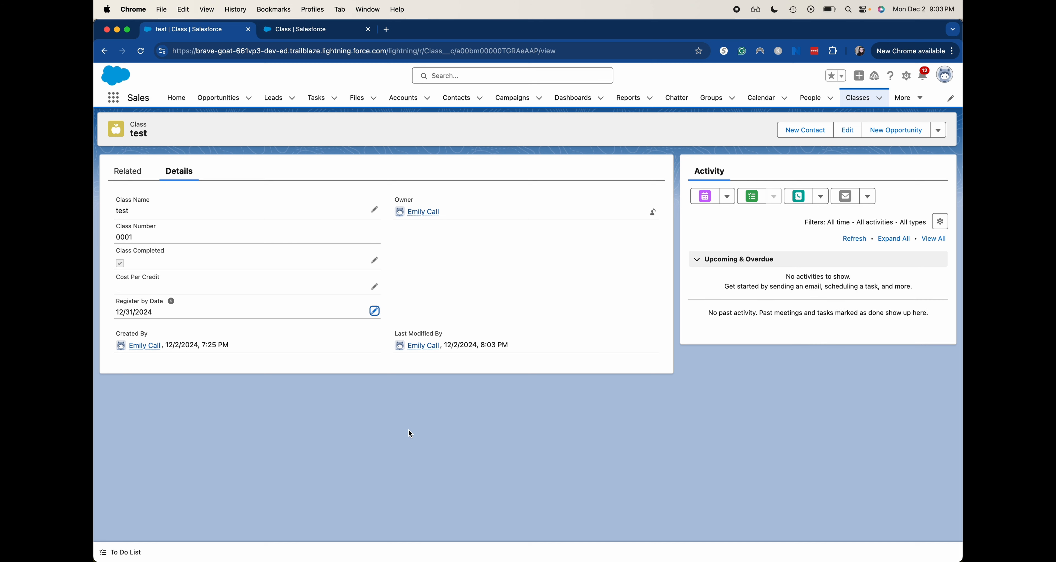